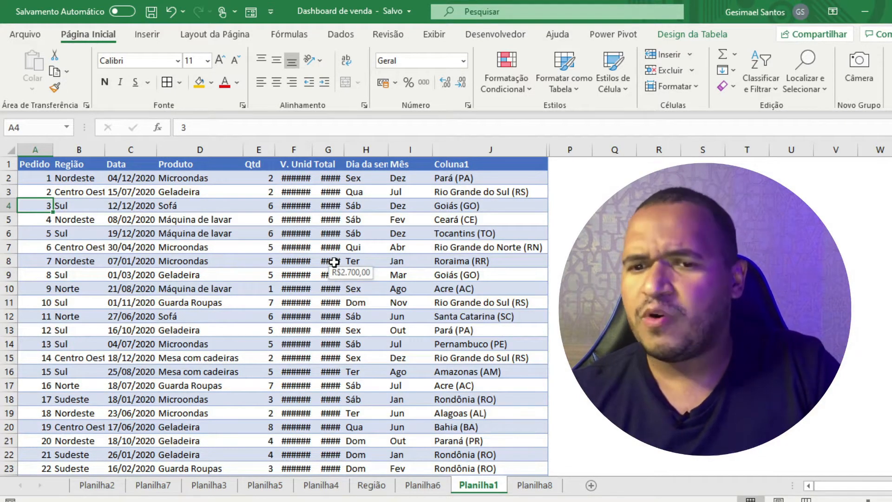
Step: Autofit the Total column and widen the V. Unid column of the sales table so their values fit
click(334, 262)
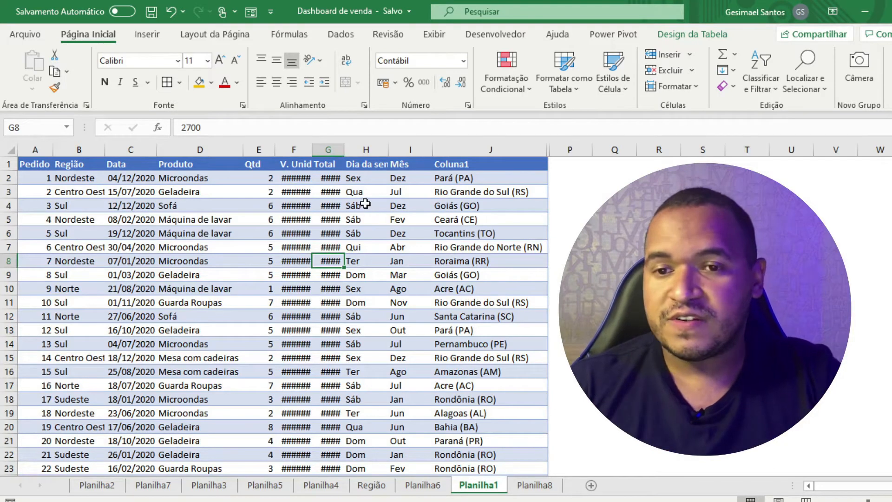
double_click(344, 149)
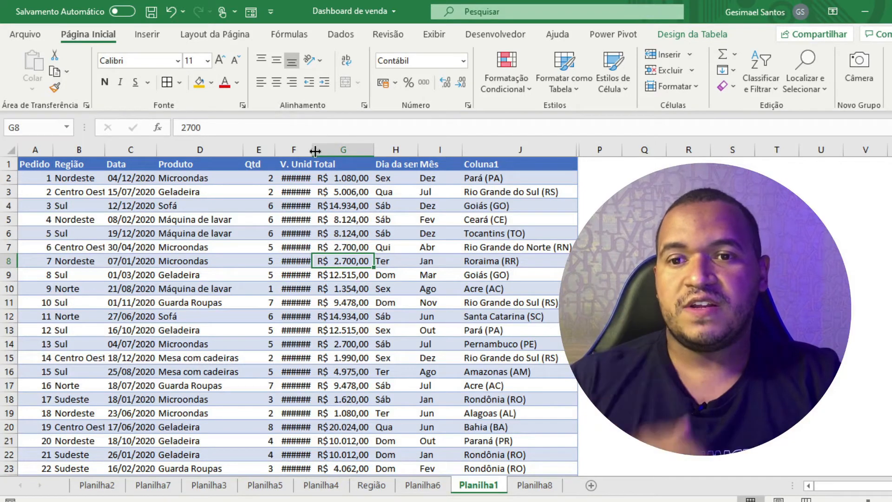
drag(312, 150, 344, 149)
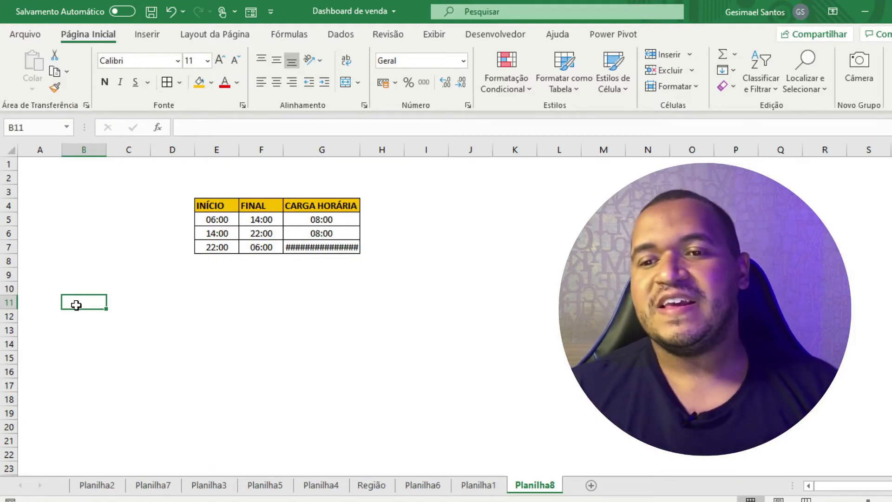
Step: Re-enter the CARGA HORÁRIA formula in G5 as =F5-E5, subtracting the first shift's start time from its end time
click(215, 220)
click(258, 220)
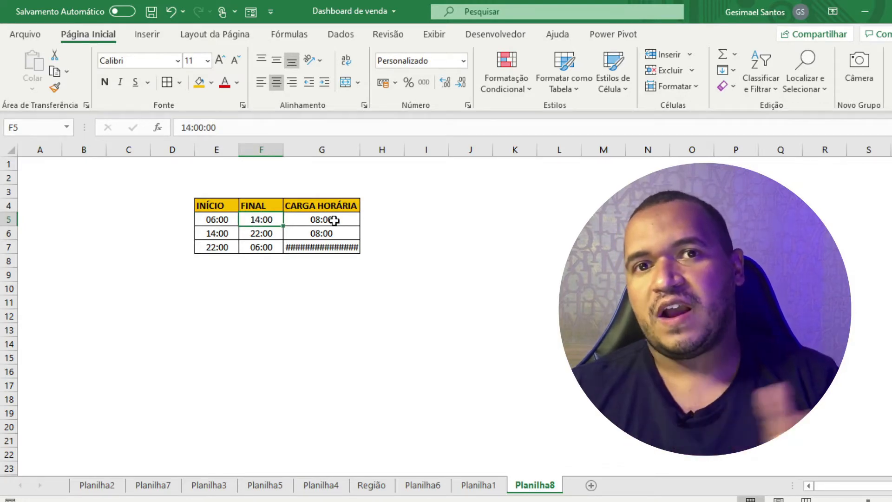
click(334, 220)
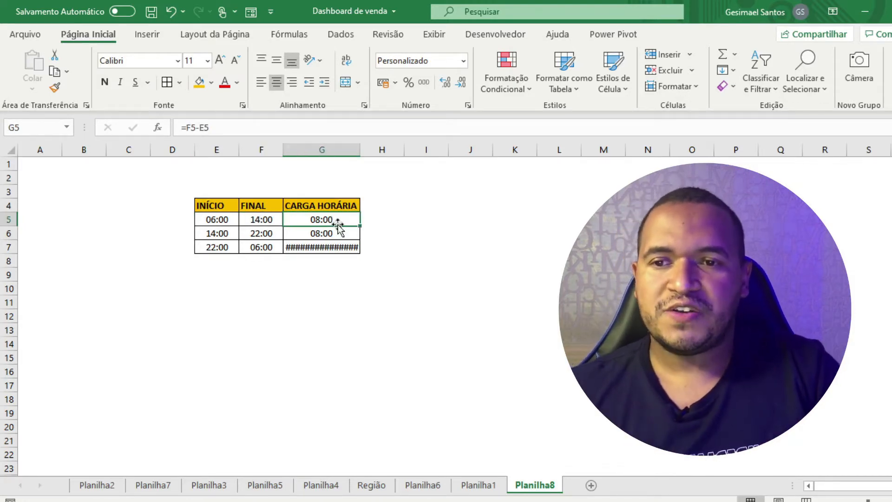
mouse_move(354, 240)
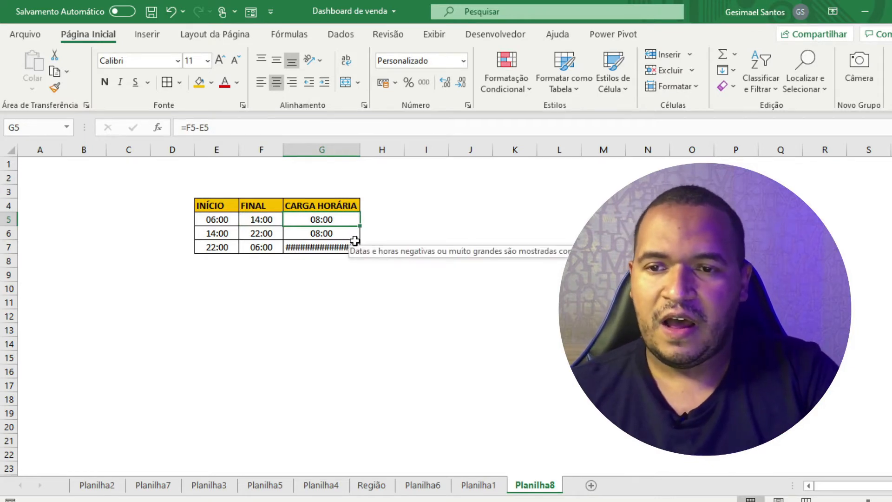
text(=)
click(269, 221)
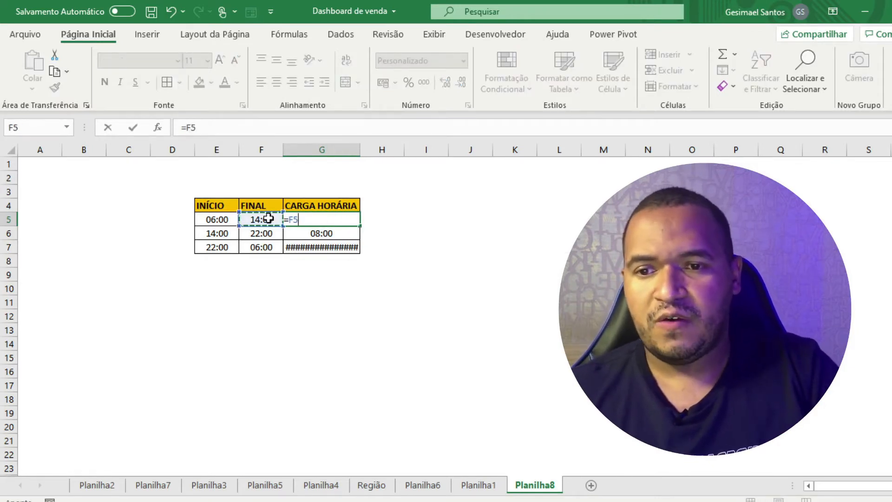
text(-)
click(223, 219)
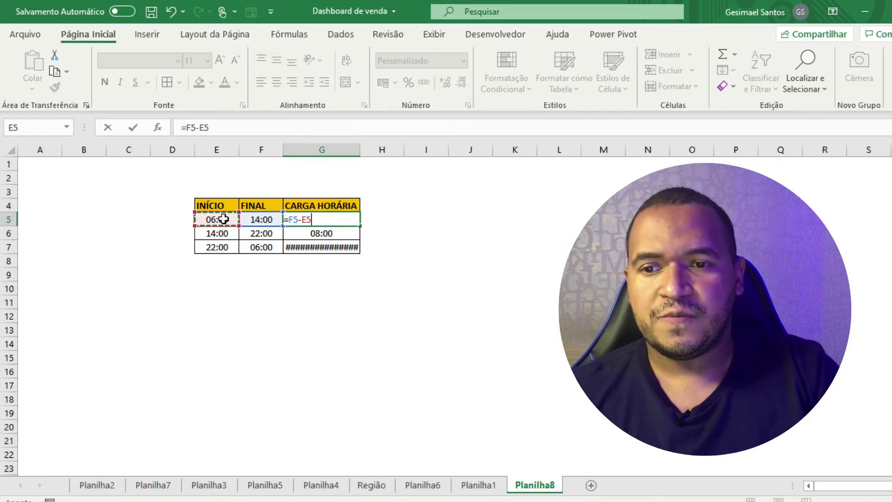
key(Return)
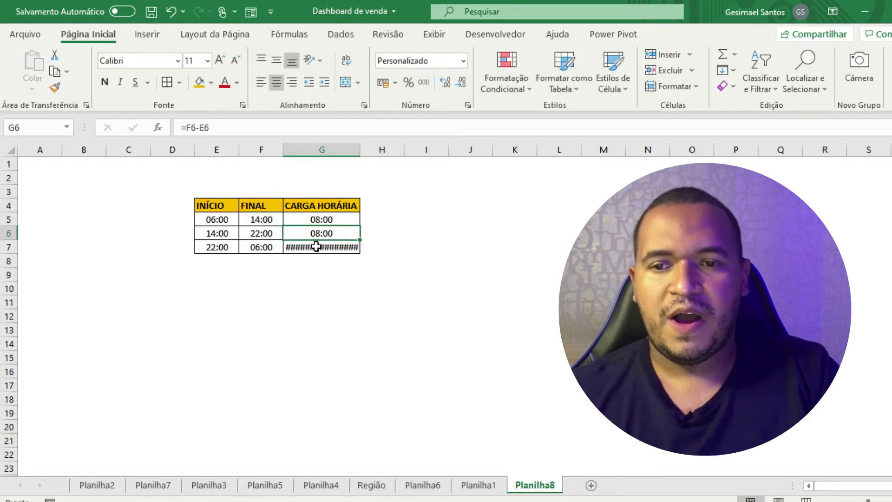
Step: Examine the INÍCIO and FINAL times of the three shifts and the error cell in the CARGA HORÁRIA column
mouse_move(330, 250)
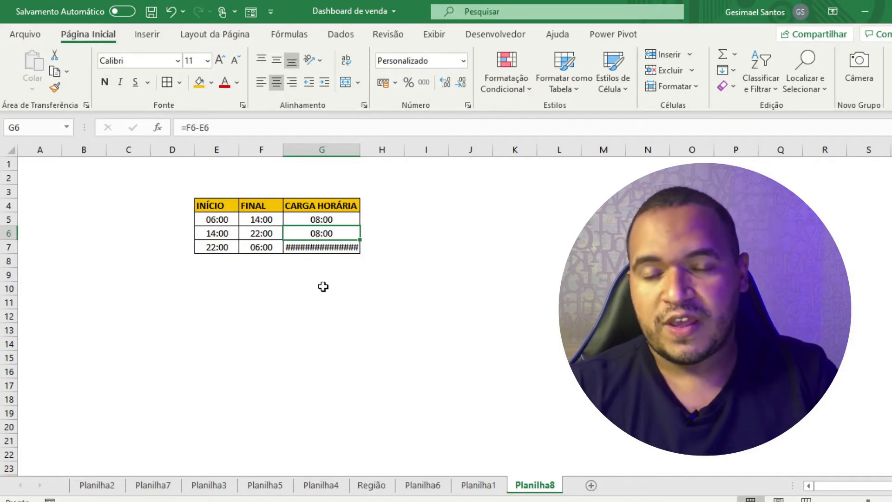
click(221, 219)
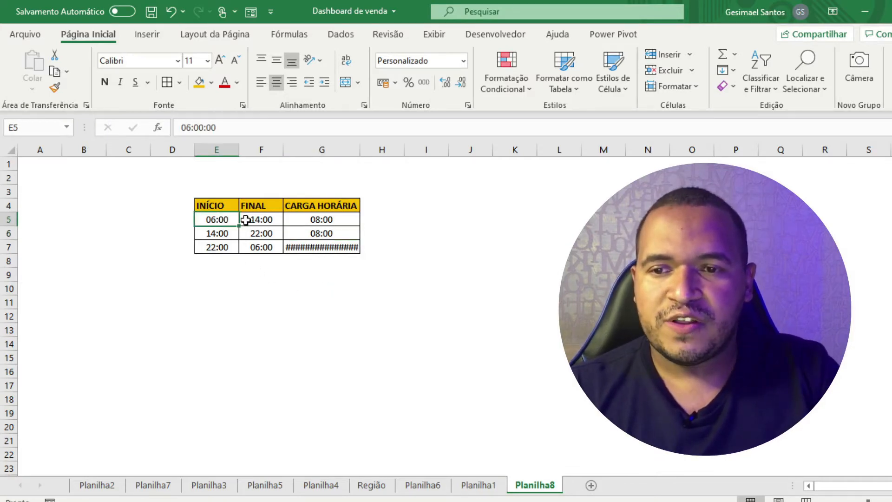
click(274, 221)
click(328, 220)
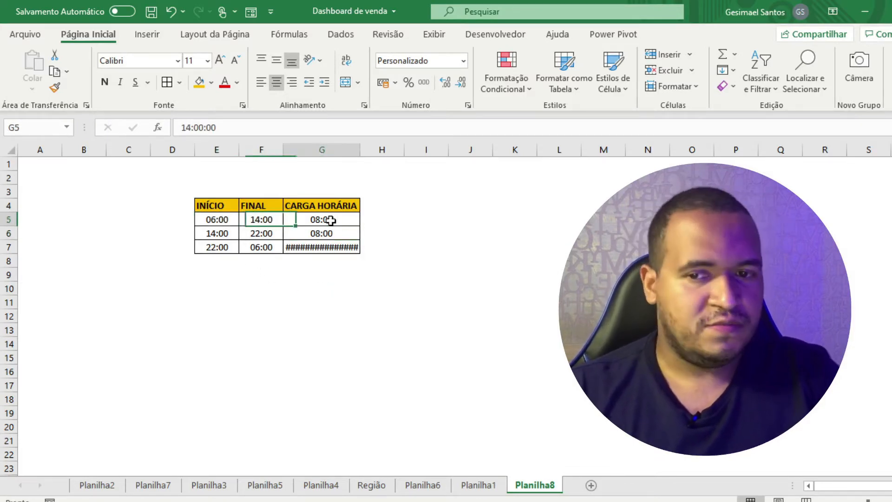
click(214, 243)
click(274, 230)
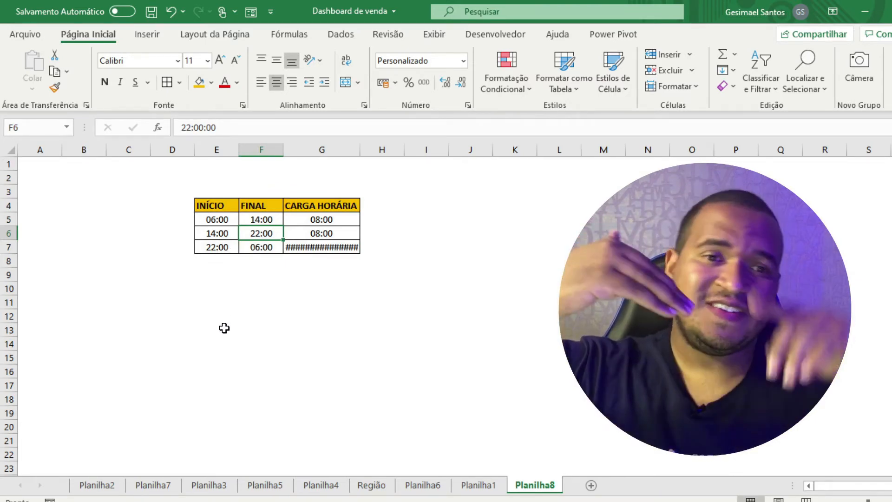
click(268, 247)
drag(225, 260, 222, 249)
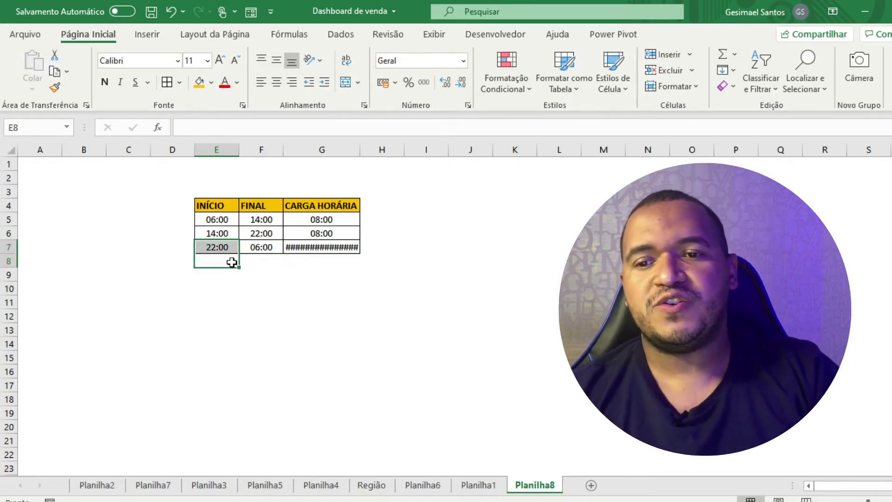
click(288, 271)
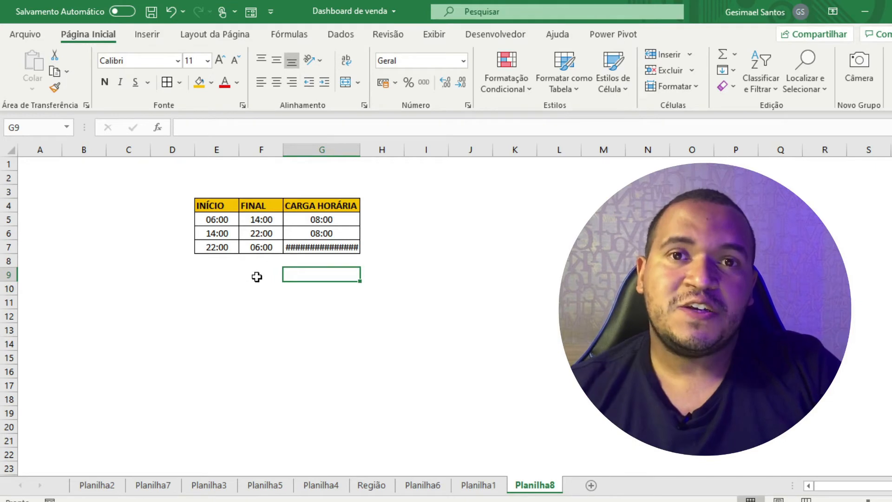
Step: Try widening column G to fit the content of G7, and undo the width change
click(308, 246)
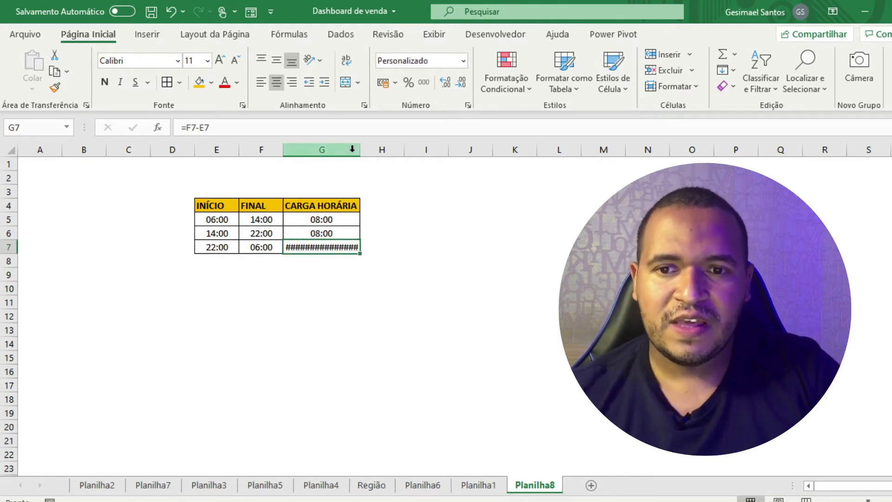
drag(354, 151, 692, 149)
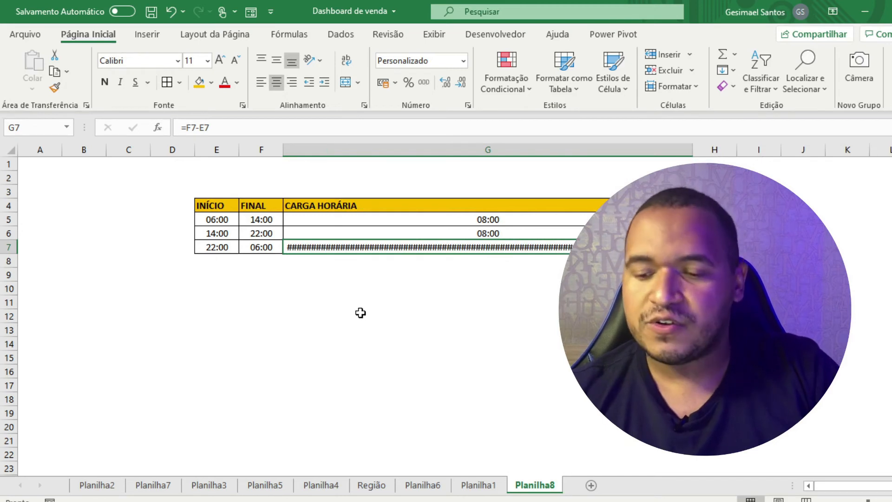
key(ctrl+z)
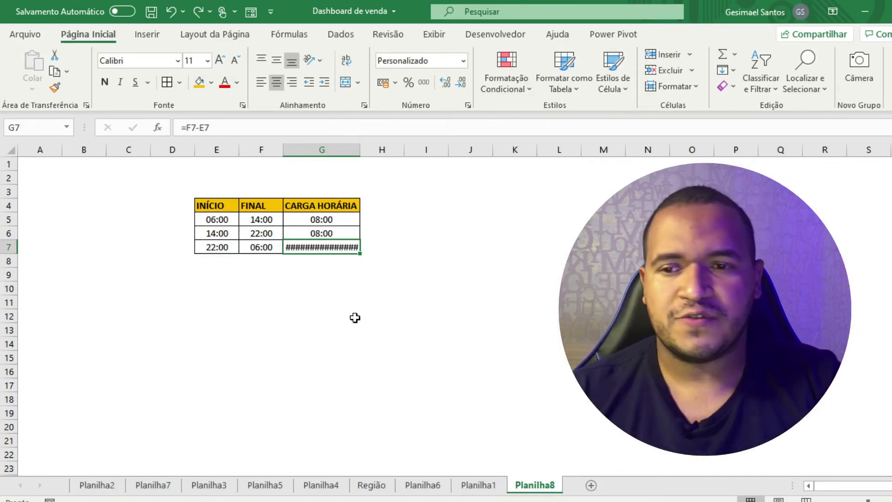
Step: Add the date 1/1 before the 22:00:00 start time in E7
click(220, 248)
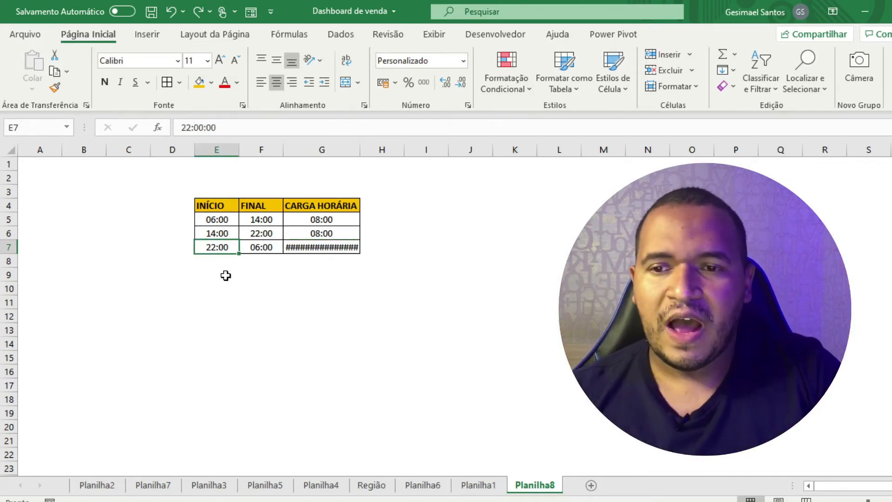
click(182, 126)
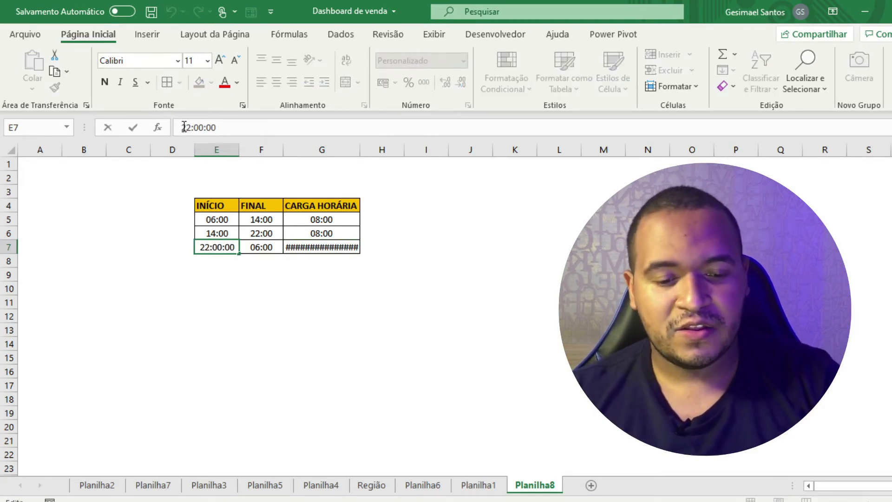
text(1/1)
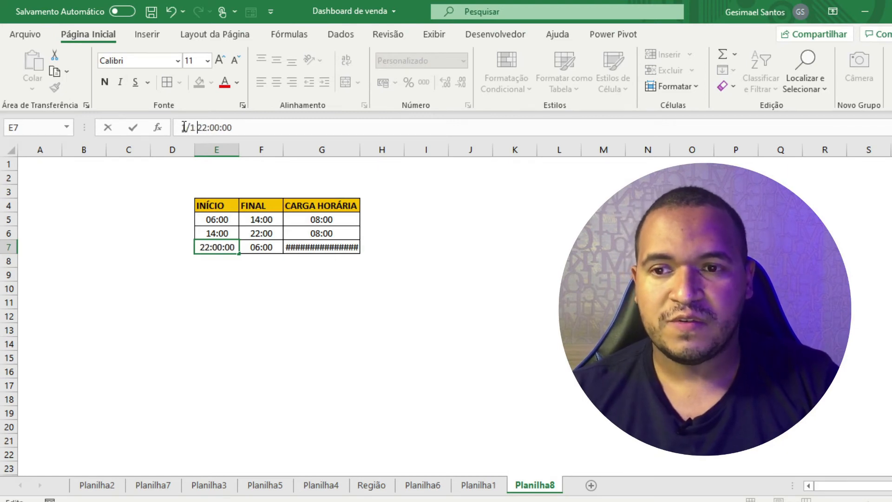
key(Return)
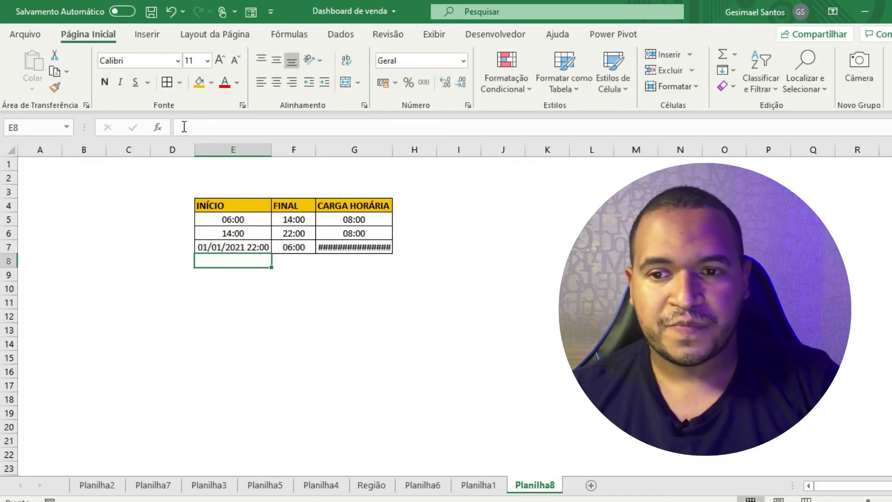
Step: Add the following day's date, 2/1, before the 06:00:00 end time in F7
click(221, 248)
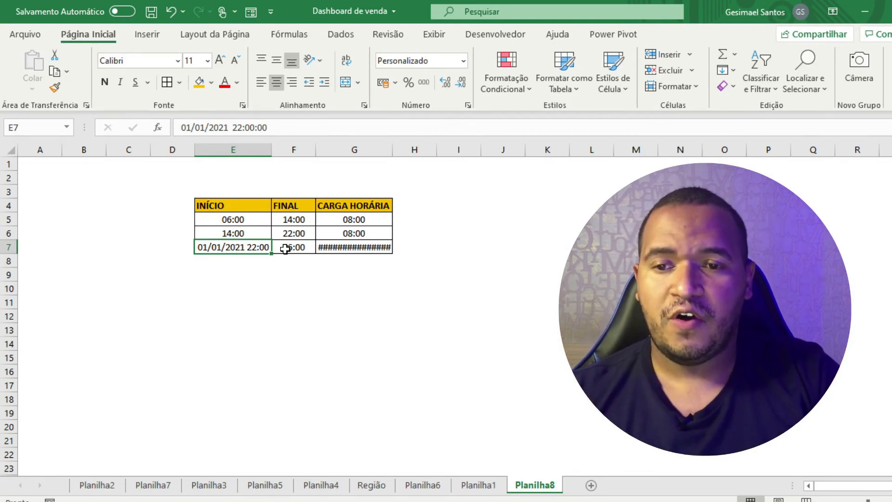
click(222, 286)
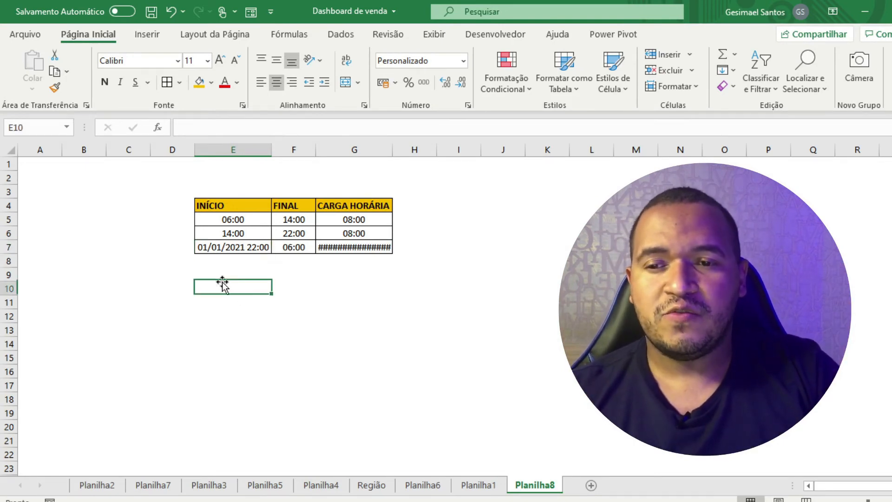
click(221, 251)
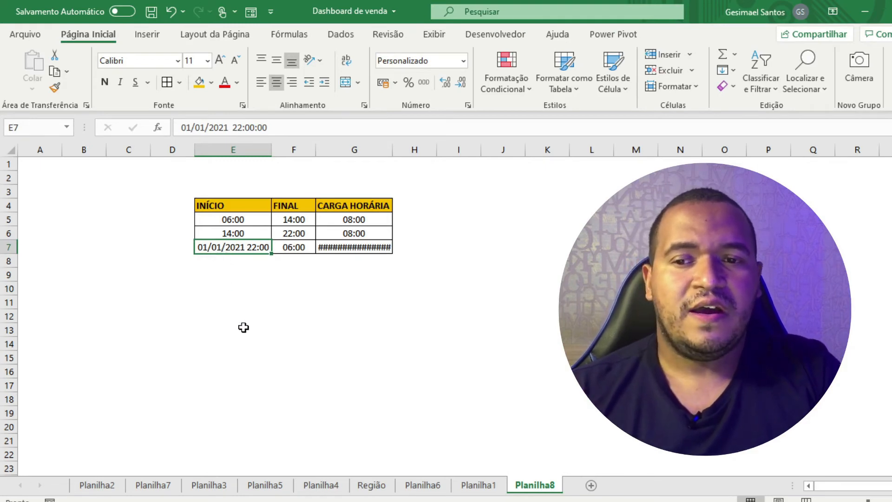
click(288, 248)
click(181, 125)
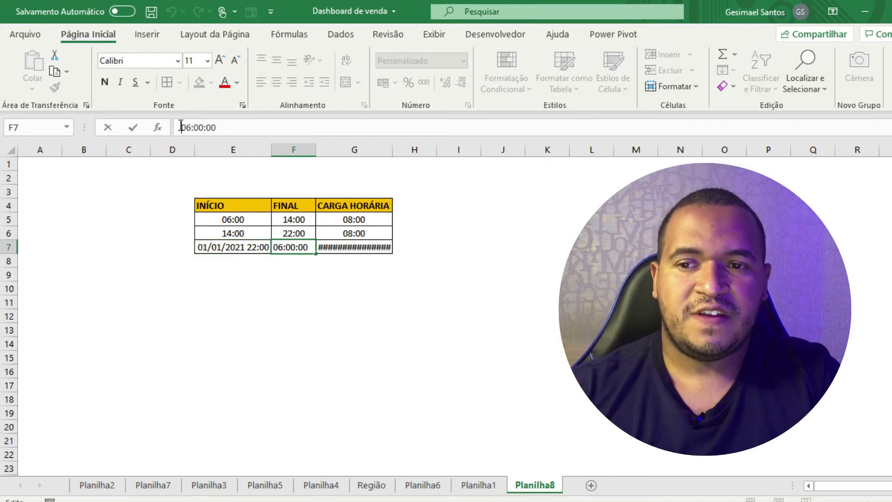
text(2/1)
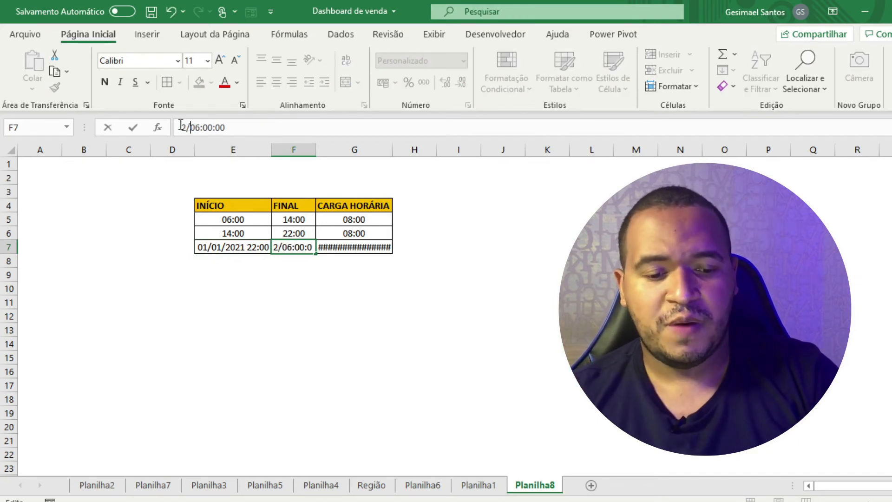
key(Return)
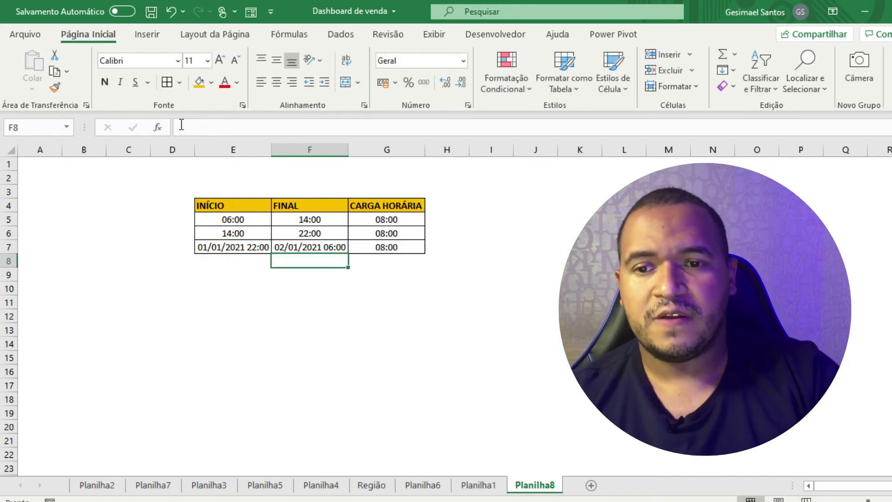
Step: Check the CARGA HORÁRIA formula in G7 and the start and end date-times in E7 and F7
click(199, 261)
click(370, 251)
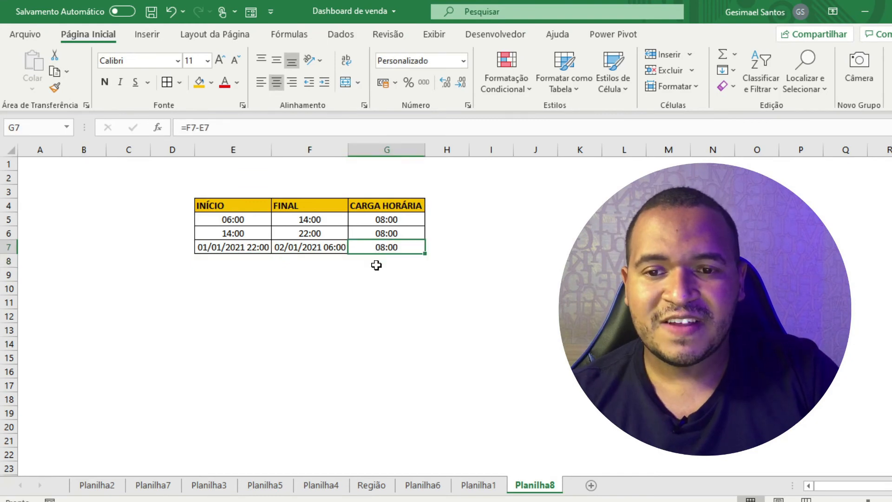
click(247, 128)
key(ctrl+Return)
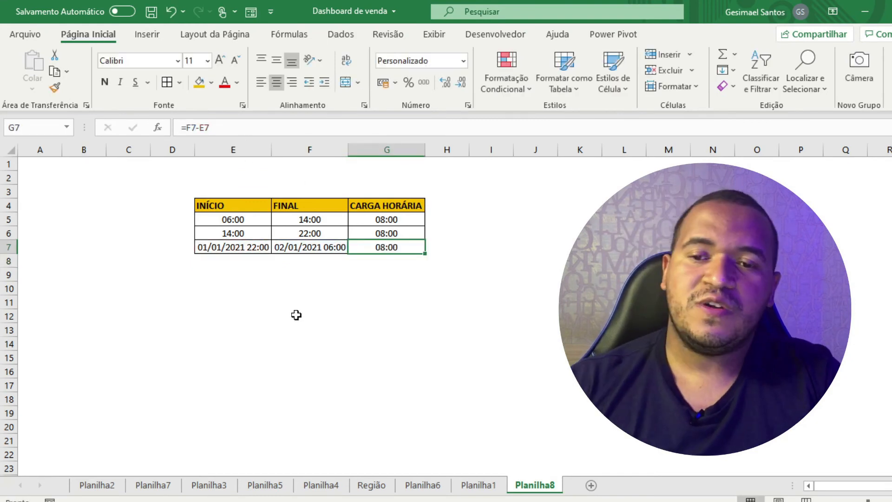
click(295, 314)
click(237, 249)
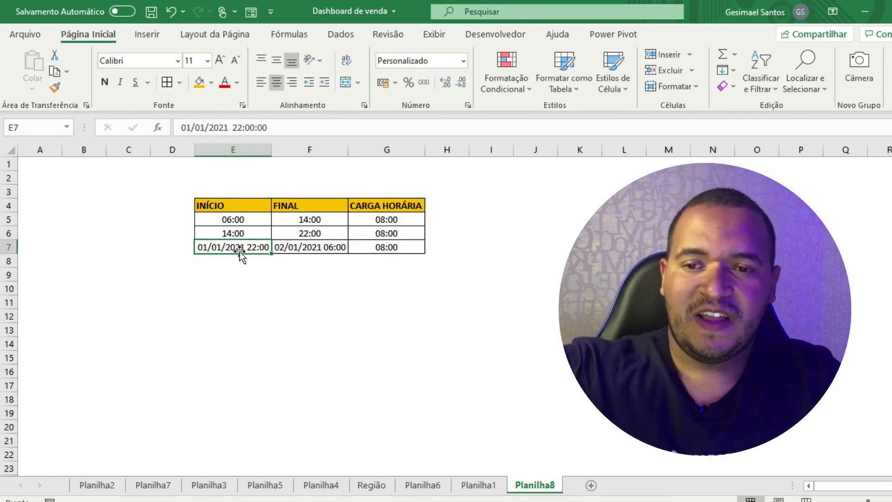
click(300, 247)
key(Down)
key(Down)
key(Down)
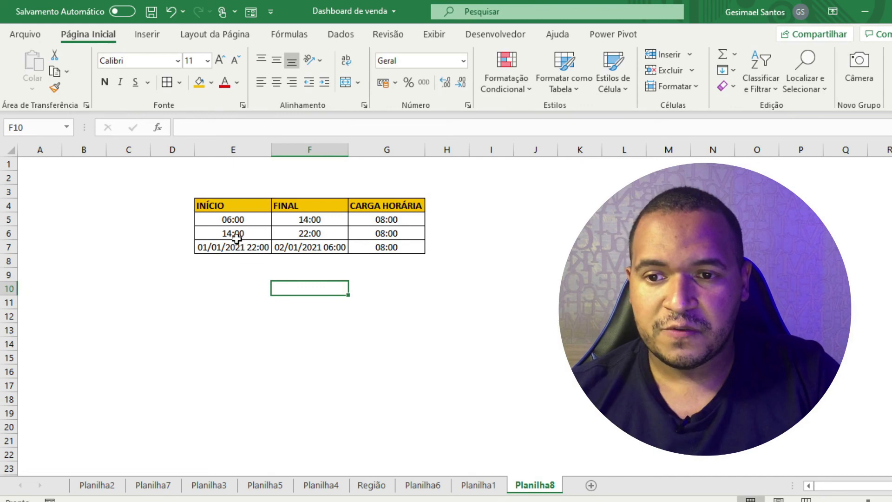
Step: Copy the time-only formatting of E6:F6 onto E7:F7 with Format Painter and check the stored value of F7
drag(230, 233, 299, 231)
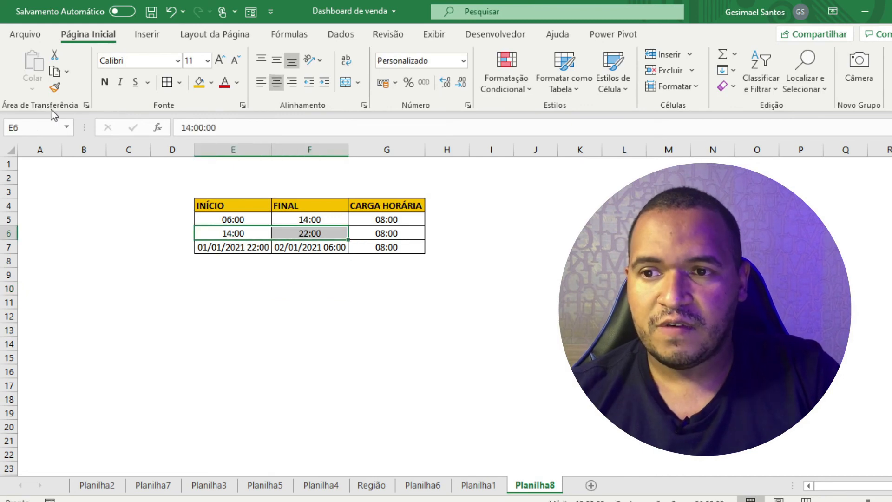
click(53, 93)
drag(215, 250, 299, 247)
click(315, 328)
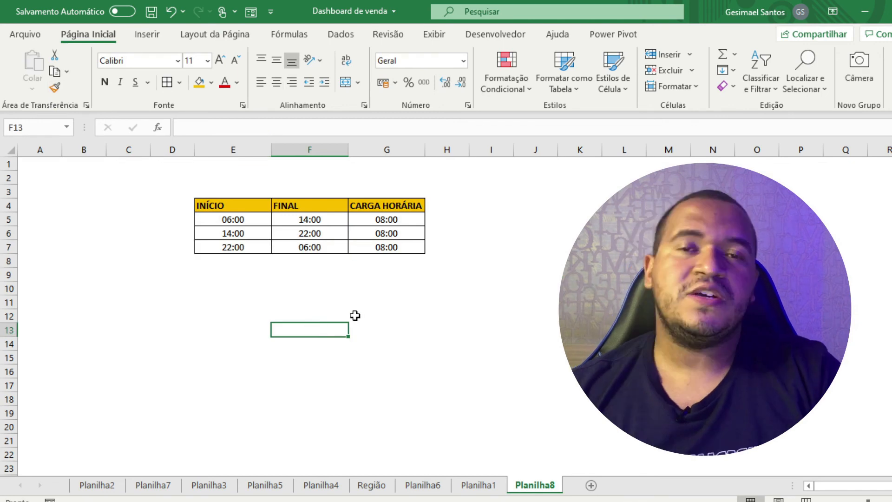
click(308, 248)
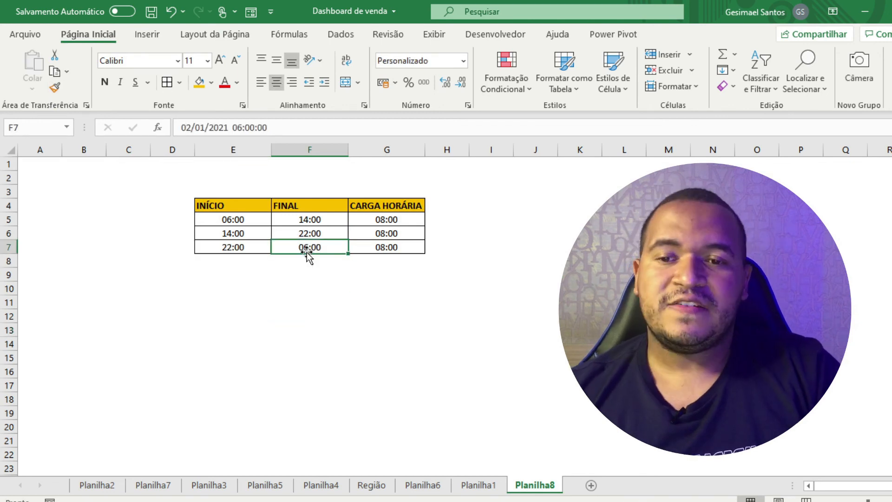
click(311, 329)
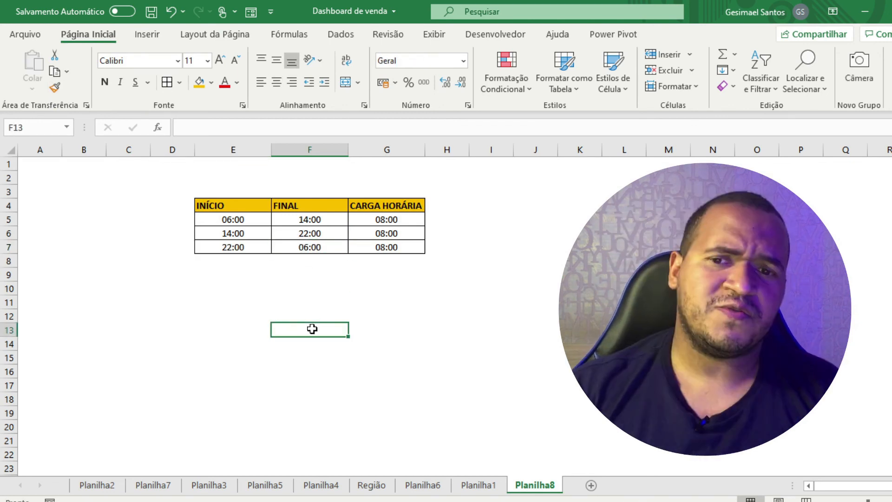